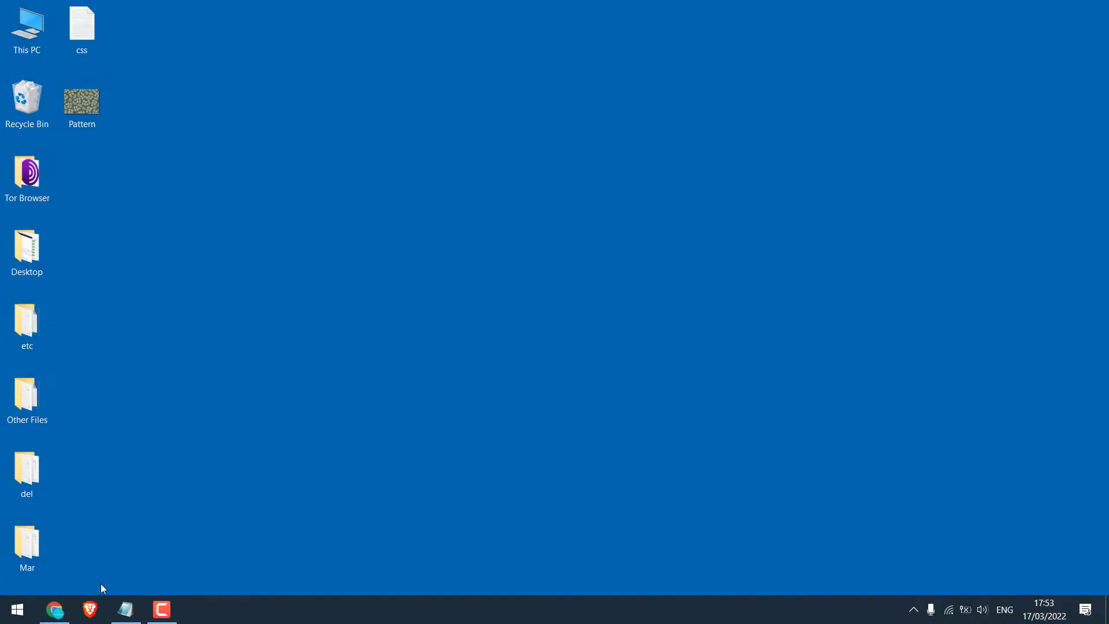
# Open Chrome, load heyletslearnsomething.com/test/wp-admin and log in to the WordPress admin
pyautogui.click(55, 610)
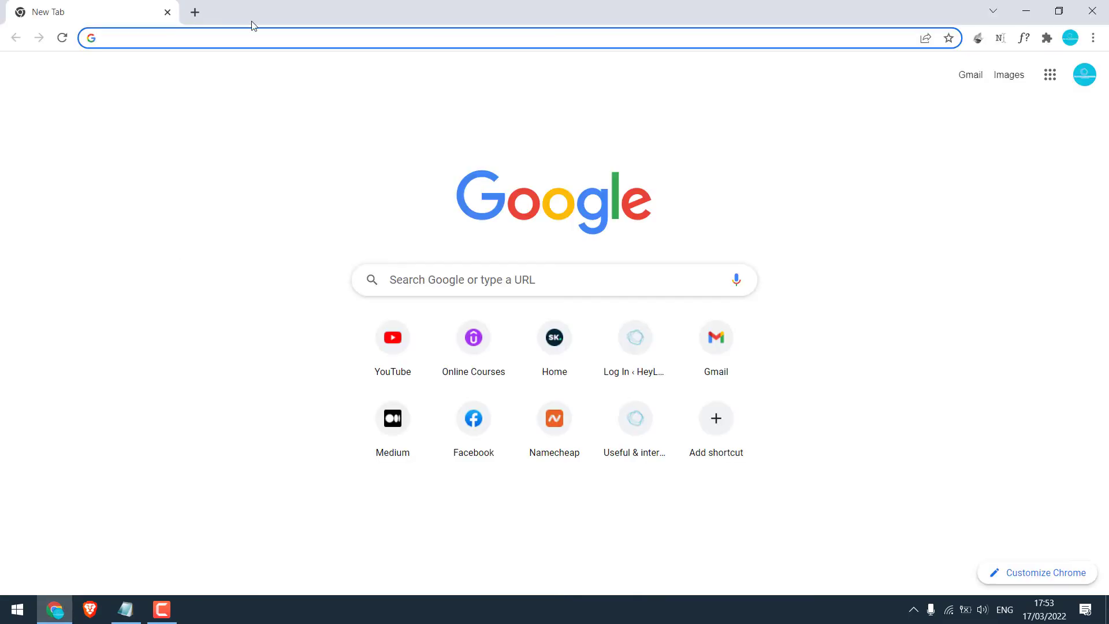
pyautogui.write('hey')
pyautogui.press('Right')
pyautogui.write('/test')
pyautogui.press('Return')
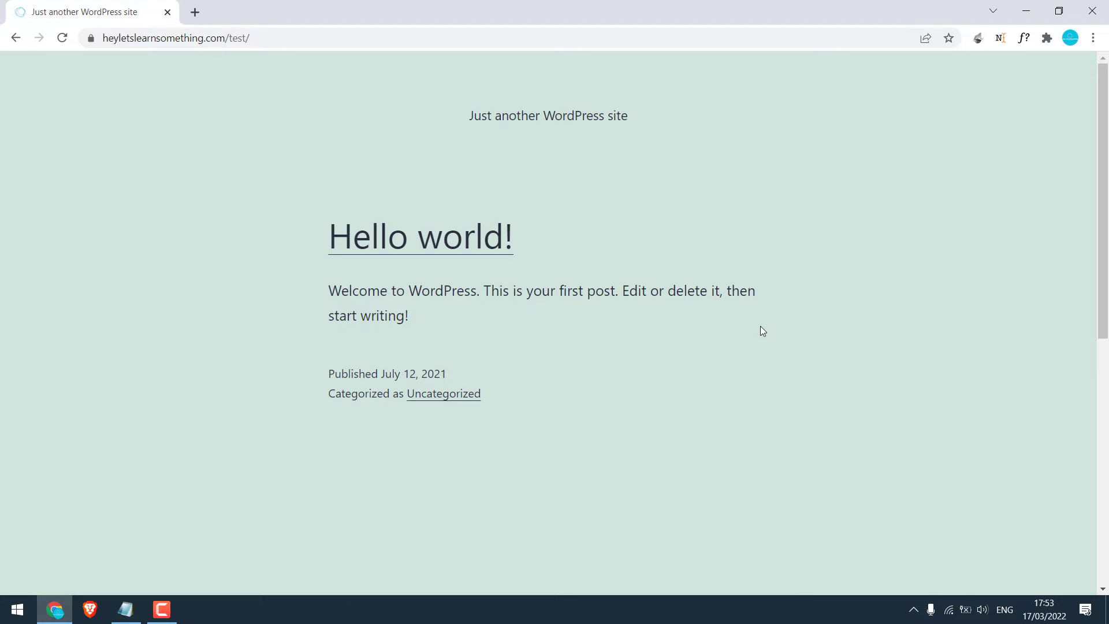
pyautogui.click(384, 39)
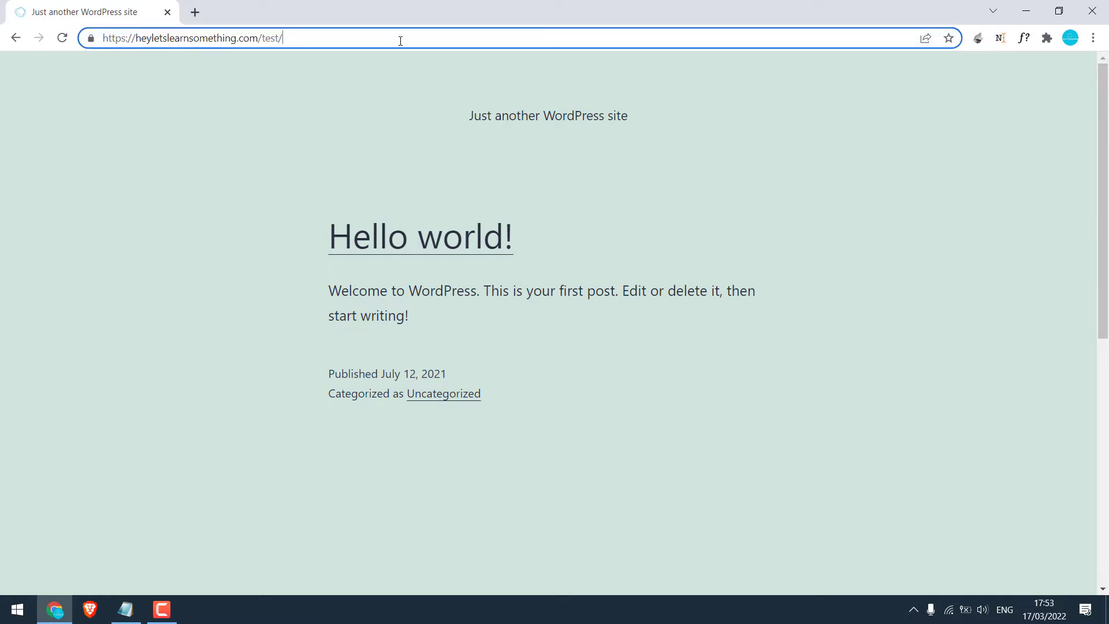
pyautogui.write('wp-admin')
pyautogui.press('Return')
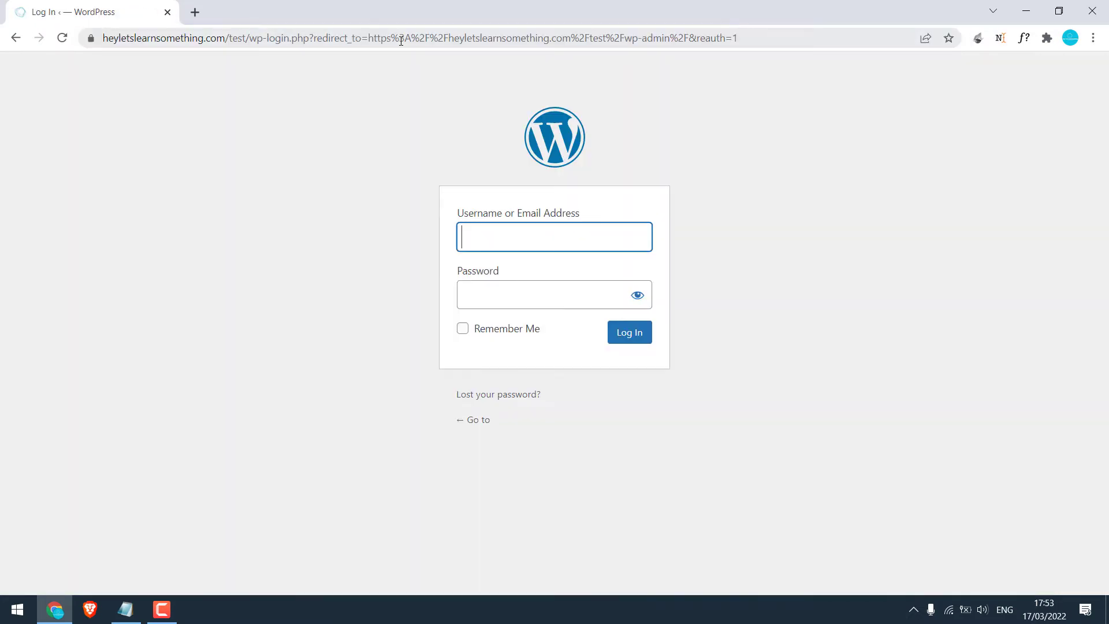
pyautogui.write('demo')
pyautogui.press('Tab')
pyautogui.write('***************')
pyautogui.press('Return')
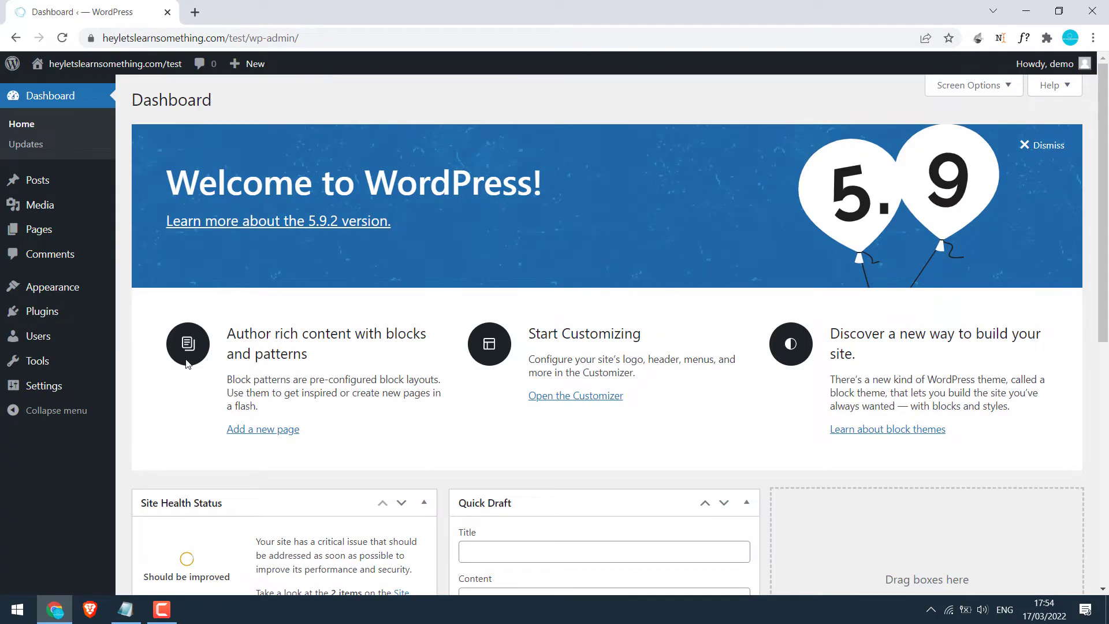
# Create the 'demo' page with a Classic block holding <div id="text-image">ADD YOUR TEXT HERE</div> as HTML
pyautogui.moveTo(38, 228)
pyautogui.click(139, 259)
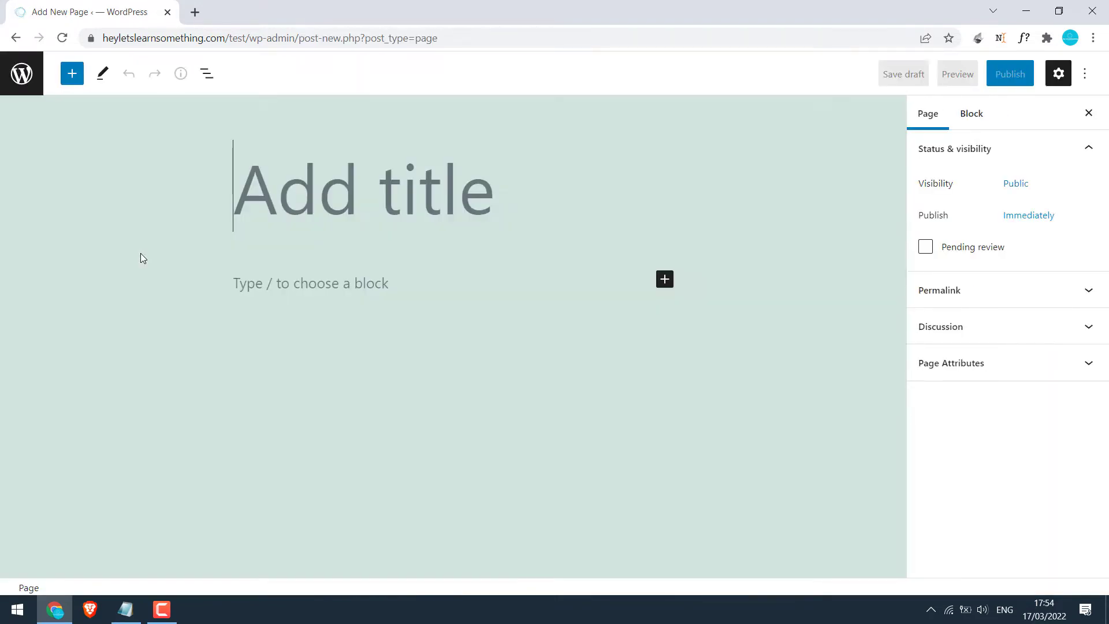
pyautogui.write('demo')
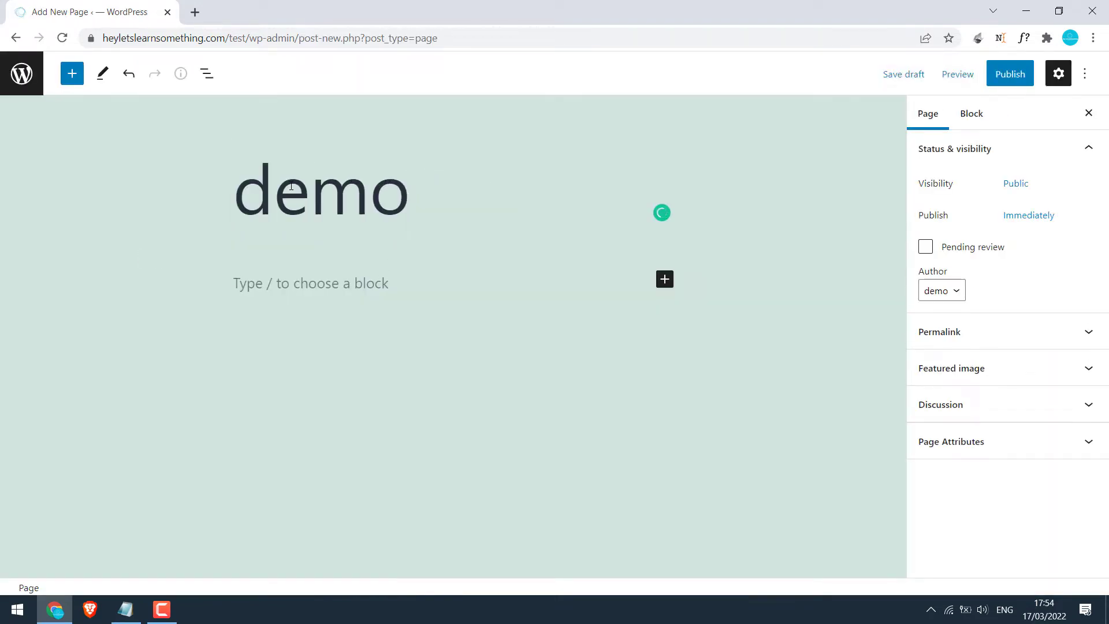
pyautogui.click(665, 279)
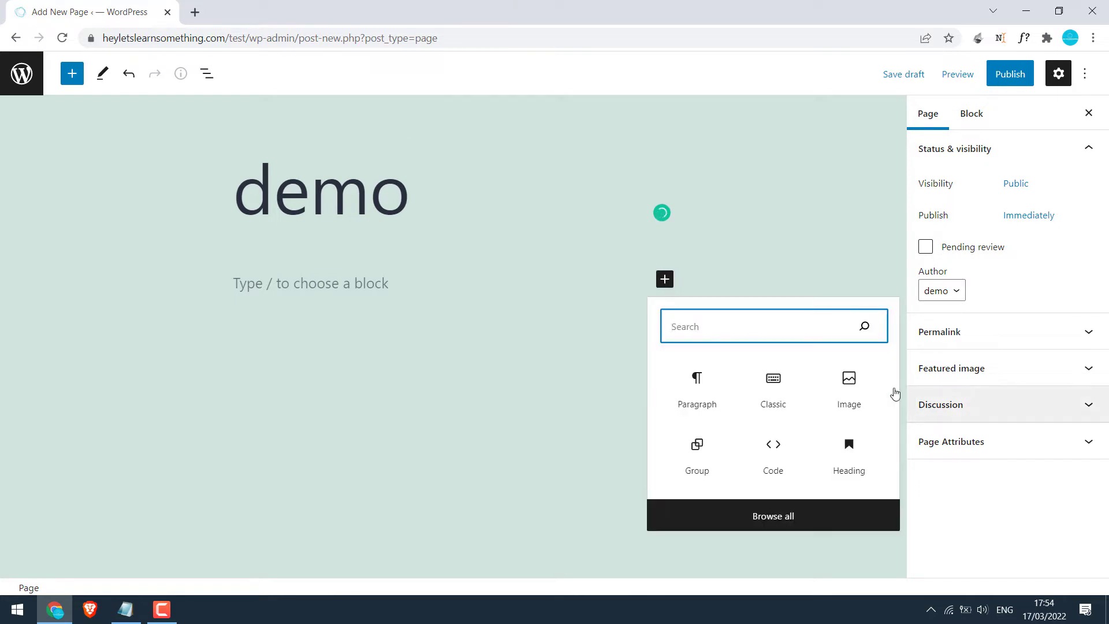
pyautogui.click(773, 392)
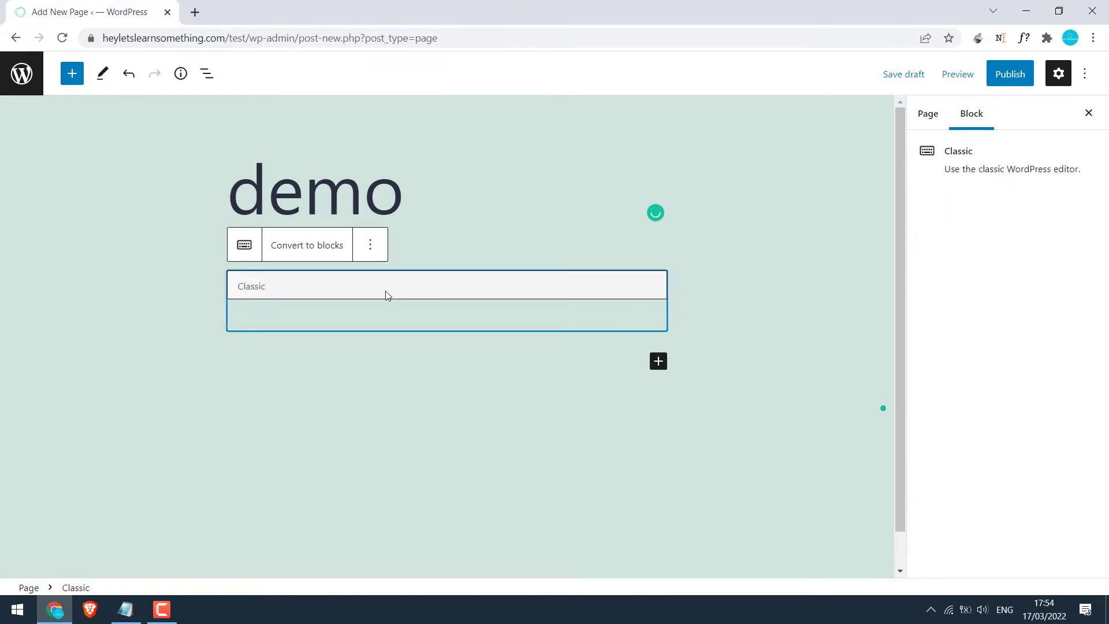
pyautogui.click(371, 246)
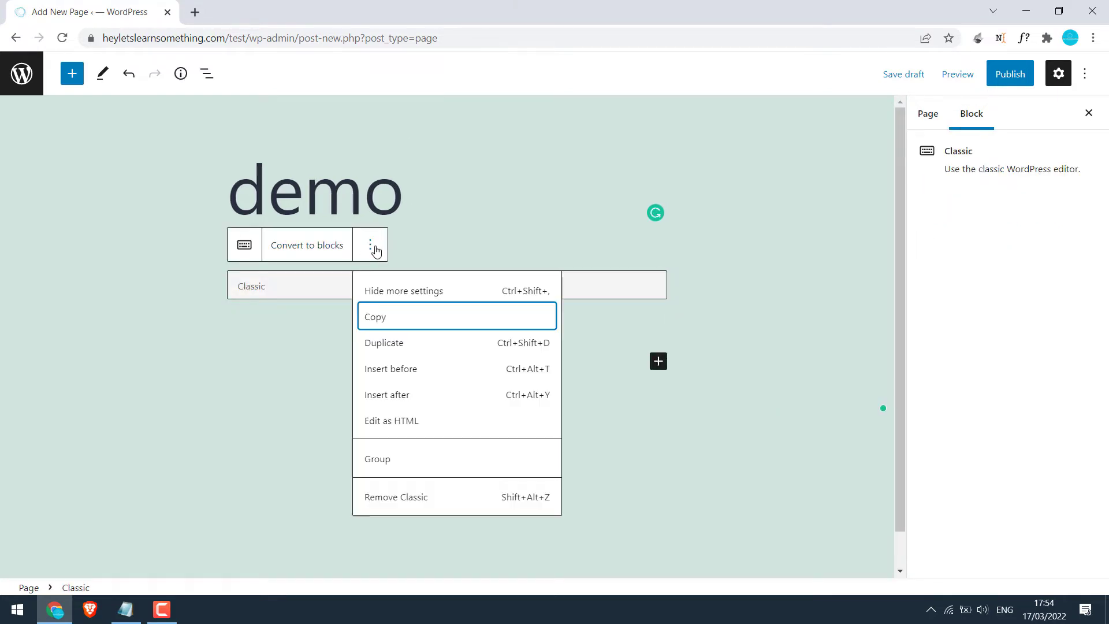
pyautogui.click(418, 421)
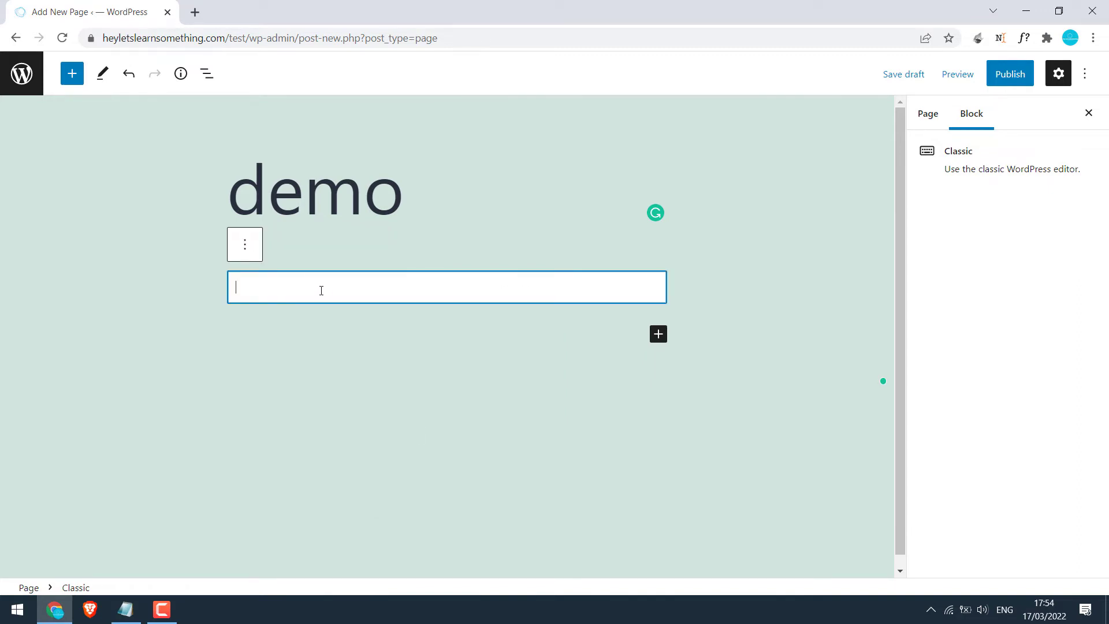
pyautogui.write('ad')
pyautogui.press('BackSpace')
pyautogui.press('BackSpace')
pyautogui.write('ADD YOUR TEXT HERE')
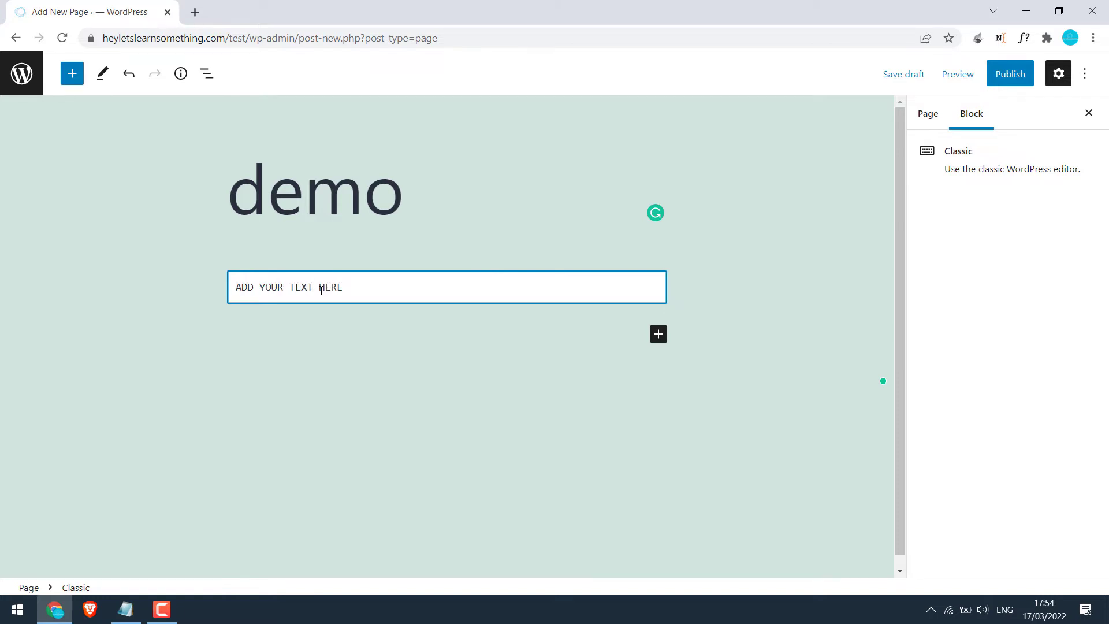
pyautogui.write('<div id')
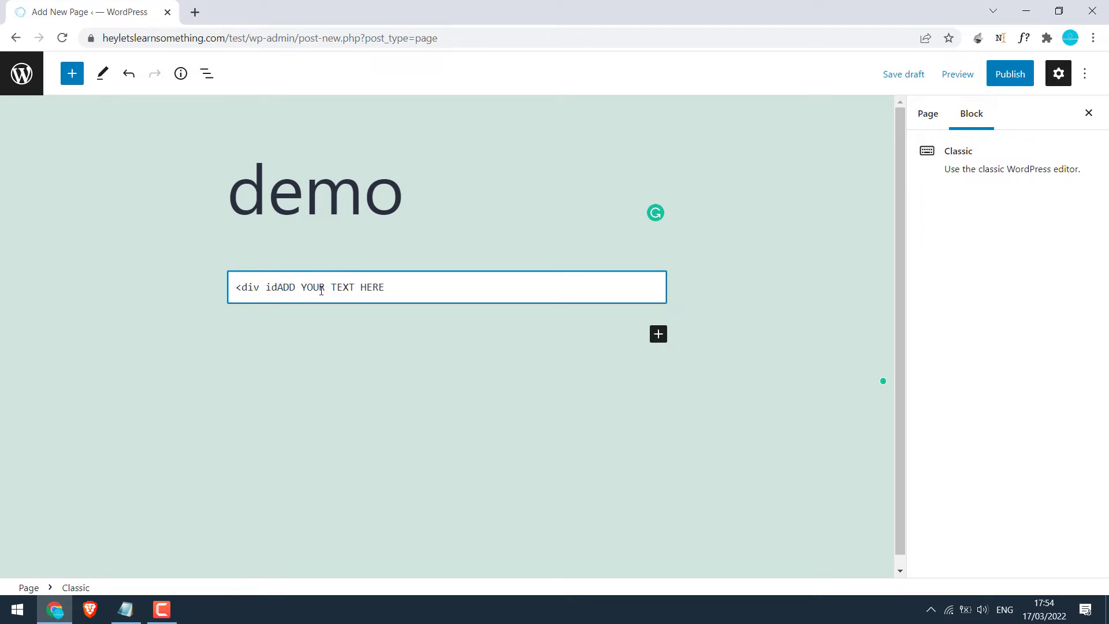
pyautogui.write(' = "">')
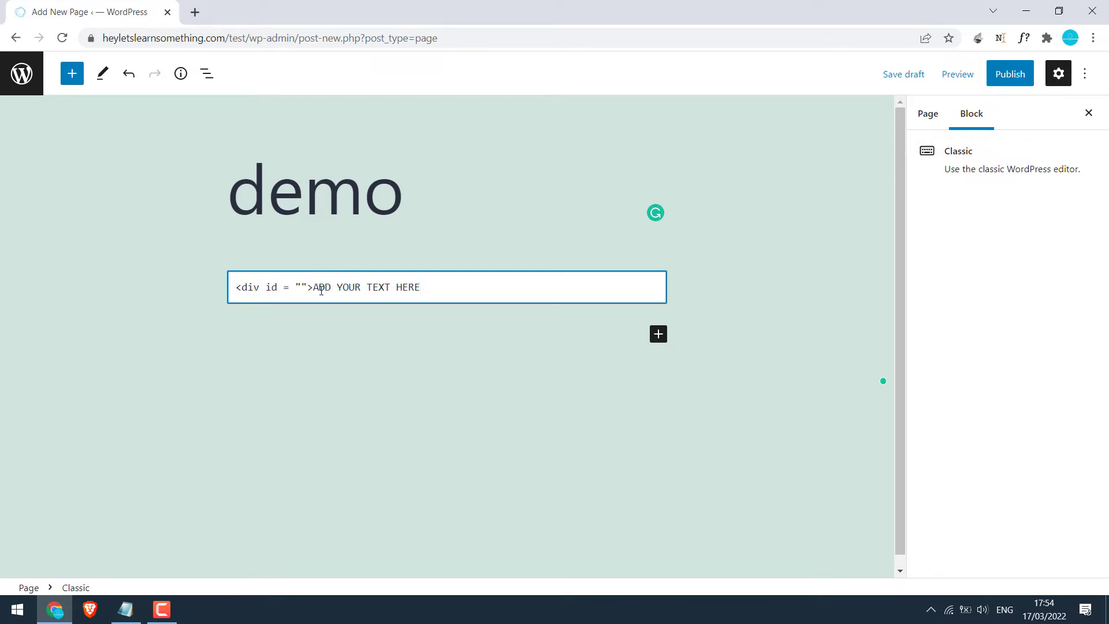
pyautogui.write('/div>')
pyautogui.write('text-image')
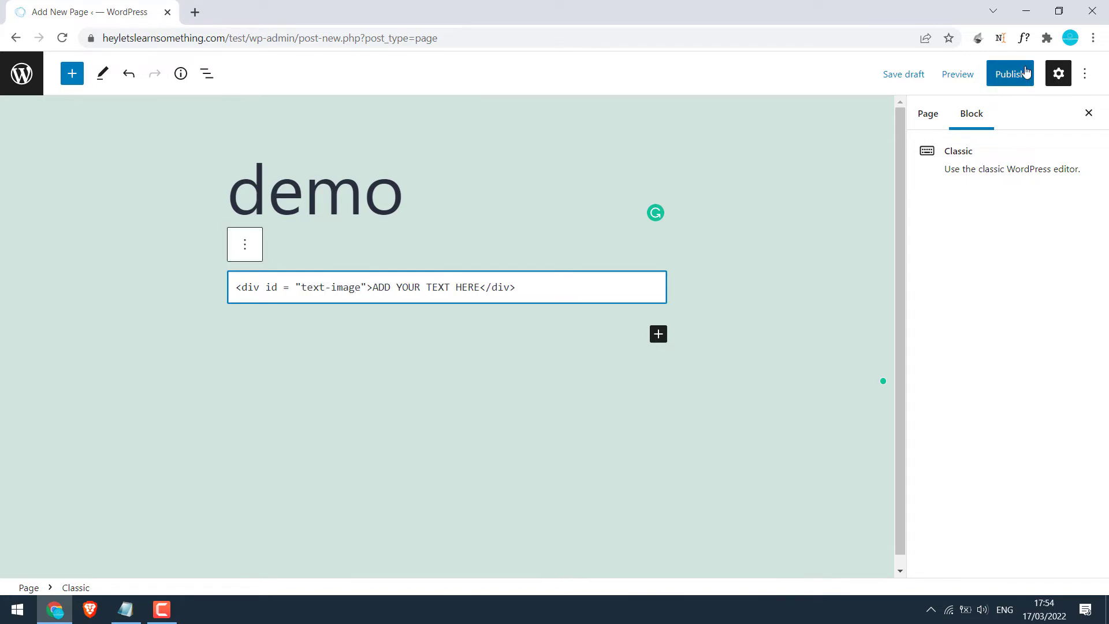
# Publish the demo page, open it live in a new tab and select its text
pyautogui.click(1025, 74)
pyautogui.click(977, 75)
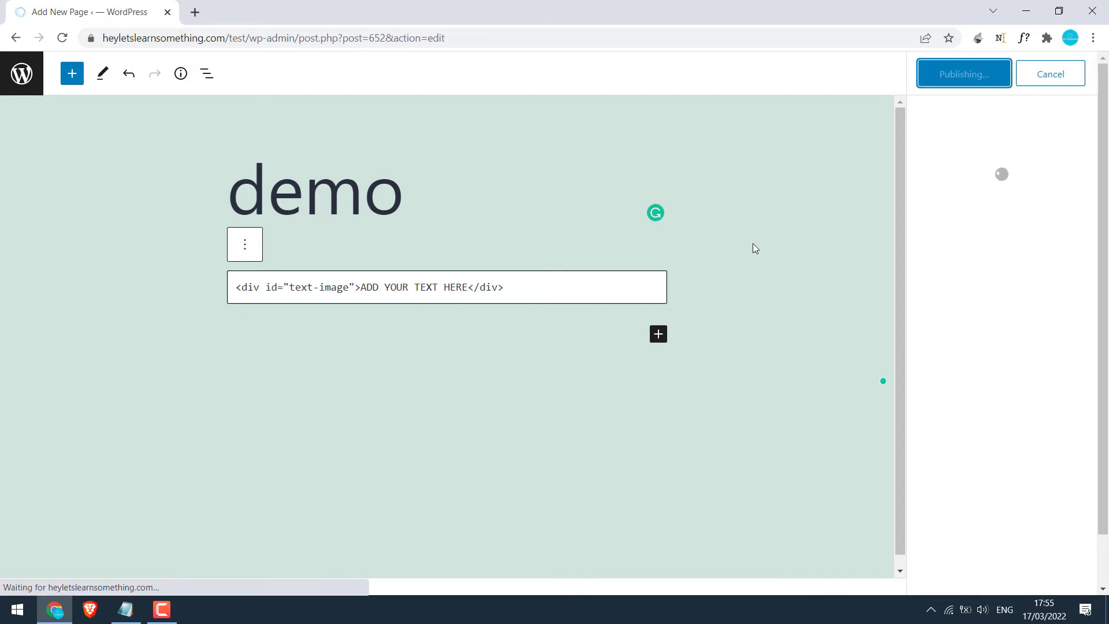
pyautogui.rightClick(136, 549)
pyautogui.click(161, 408)
pyautogui.click(235, 7)
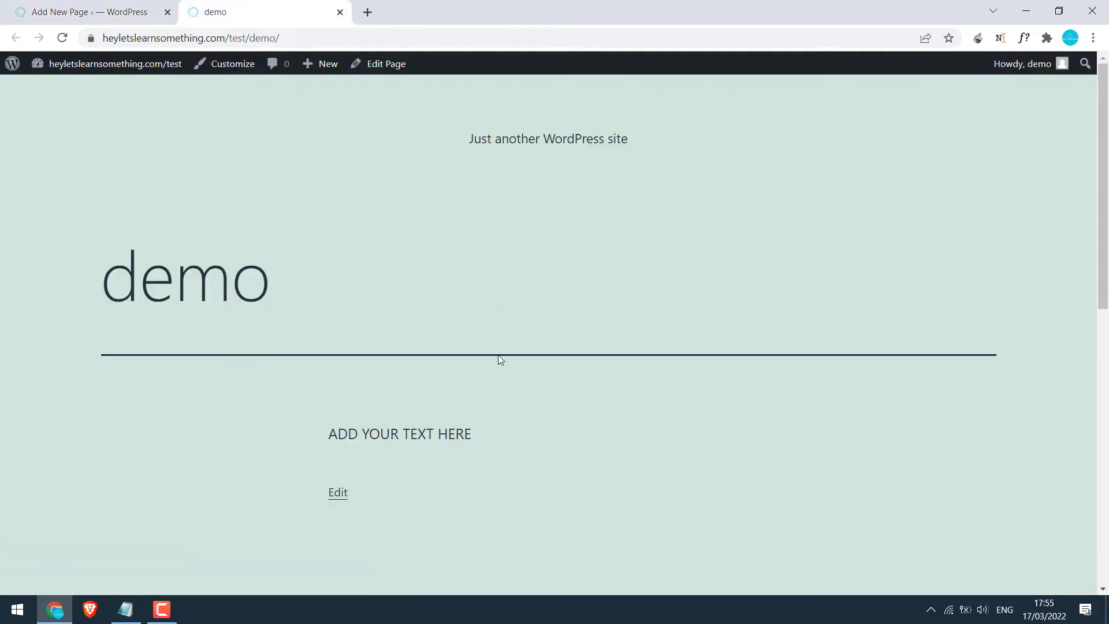
pyautogui.tripleClick(391, 433)
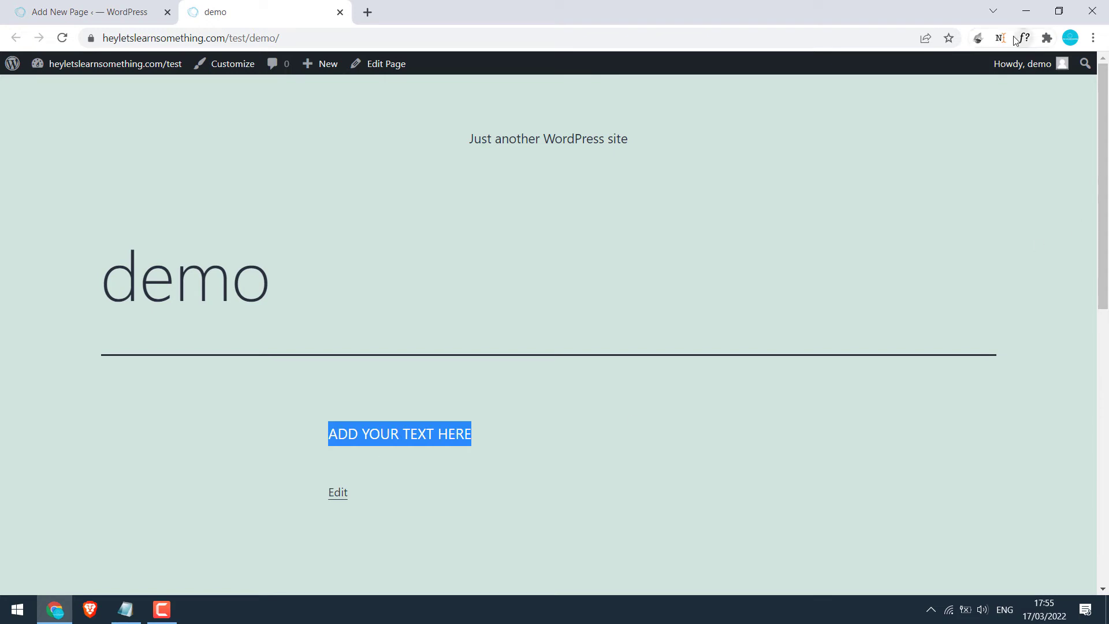
# Preview the floral Pattern.png image from the desktop, then close the viewer
pyautogui.click(1018, 12)
pyautogui.doubleClick(95, 102)
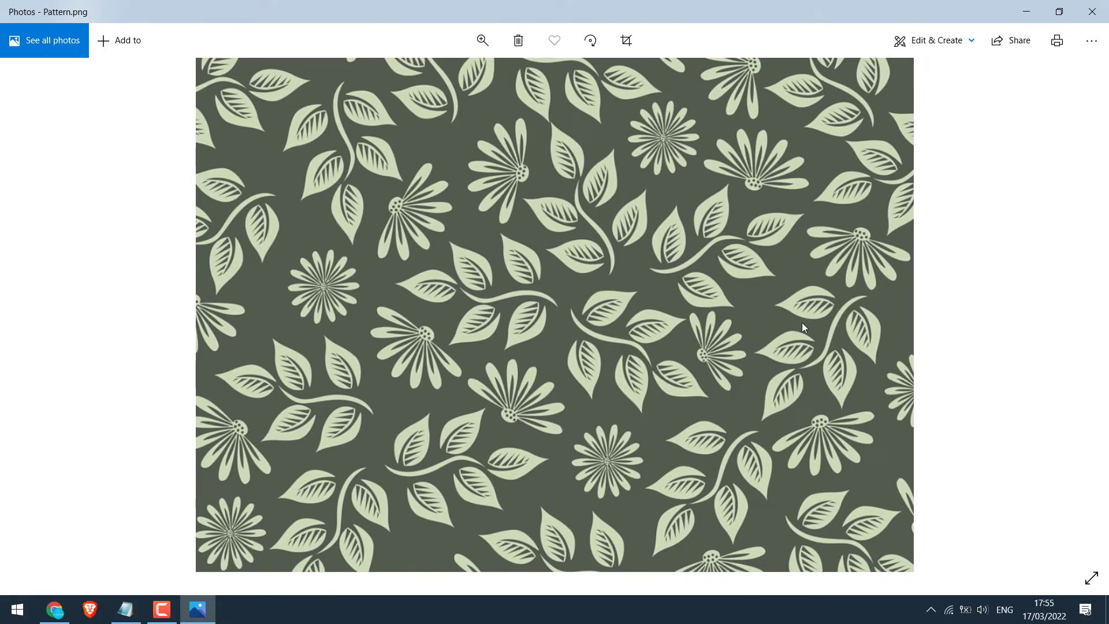
pyautogui.click(1092, 13)
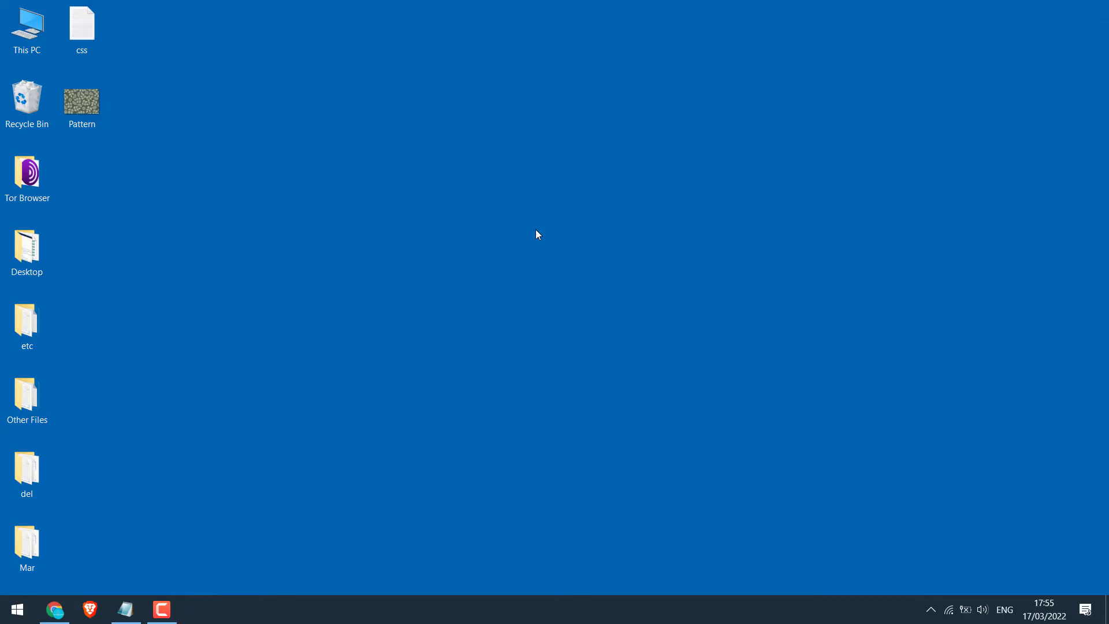
# Return to the WordPress dashboard and open the Media Library's Add New upload area
pyautogui.click(55, 610)
pyautogui.moveTo(107, 63)
pyautogui.click(80, 89)
pyautogui.moveTo(40, 205)
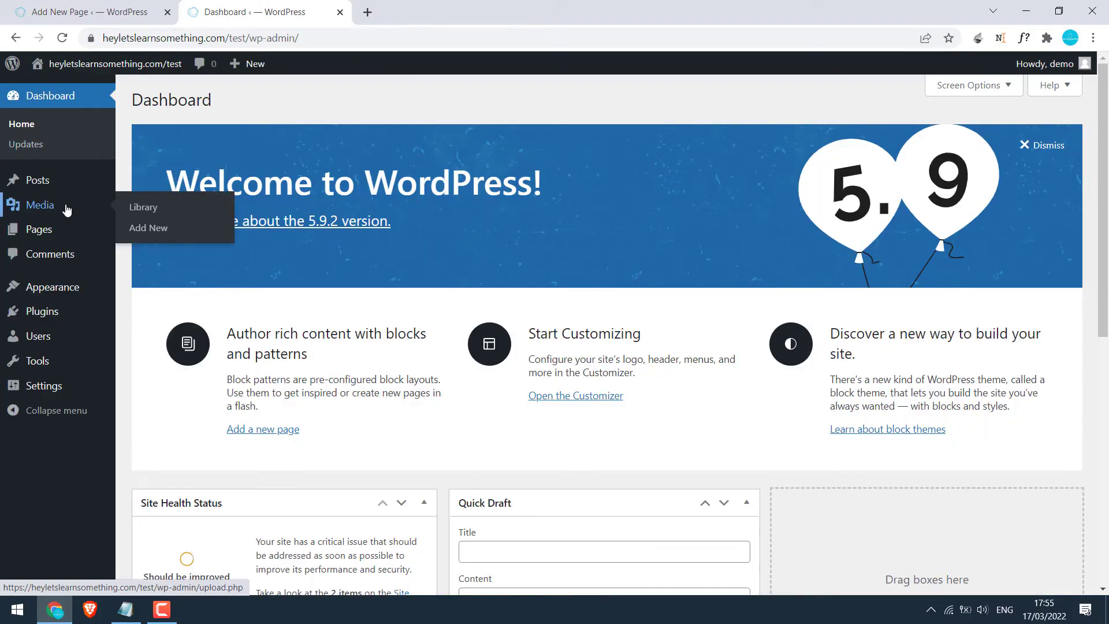
pyautogui.click(66, 212)
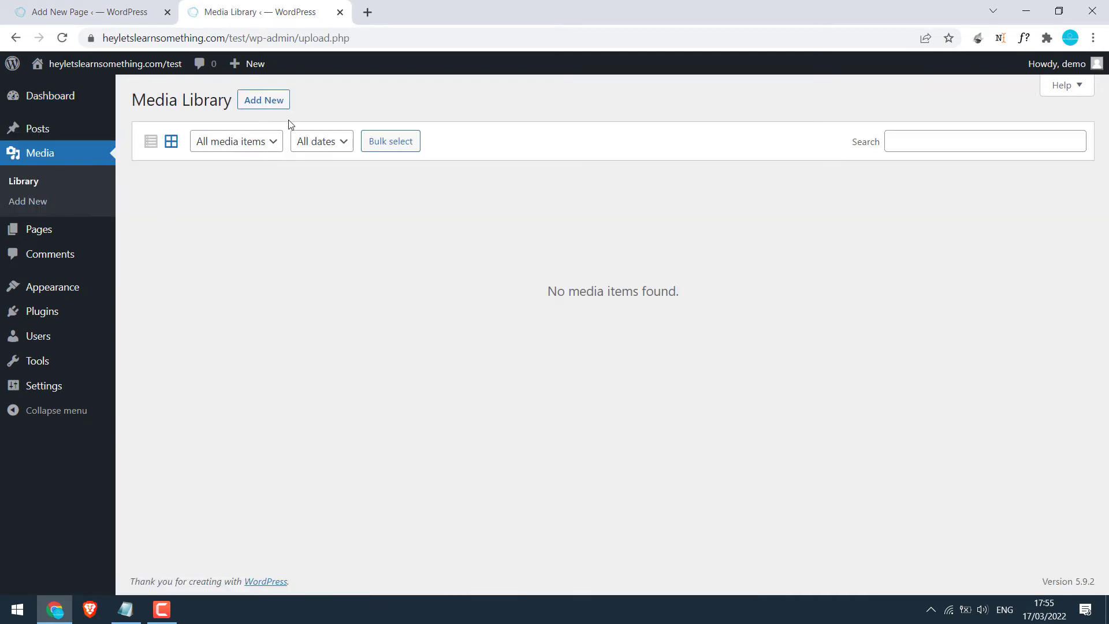
pyautogui.click(274, 104)
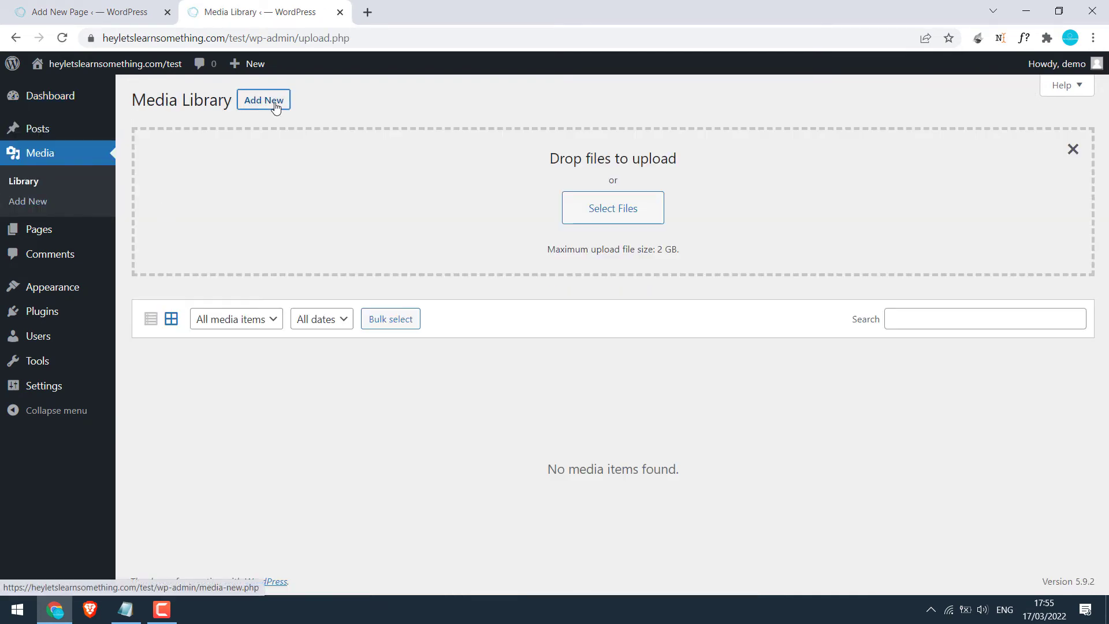
# Upload Pattern.png and copy its file URL from the image's attachment details
pyautogui.click(620, 213)
pyautogui.click(734, 113)
pyautogui.click(844, 572)
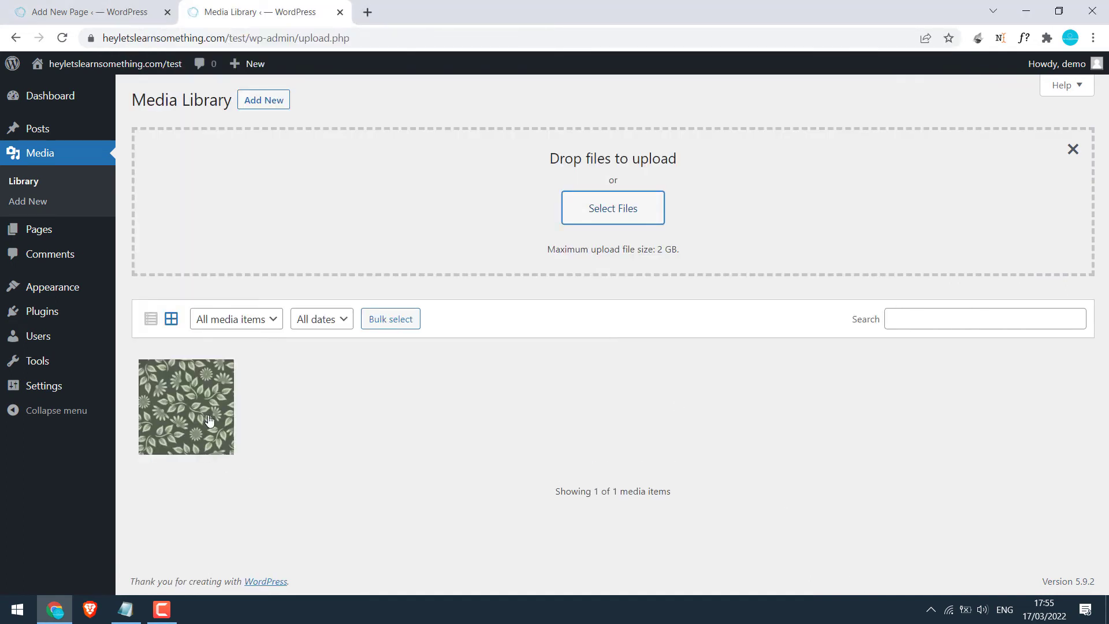
pyautogui.click(185, 416)
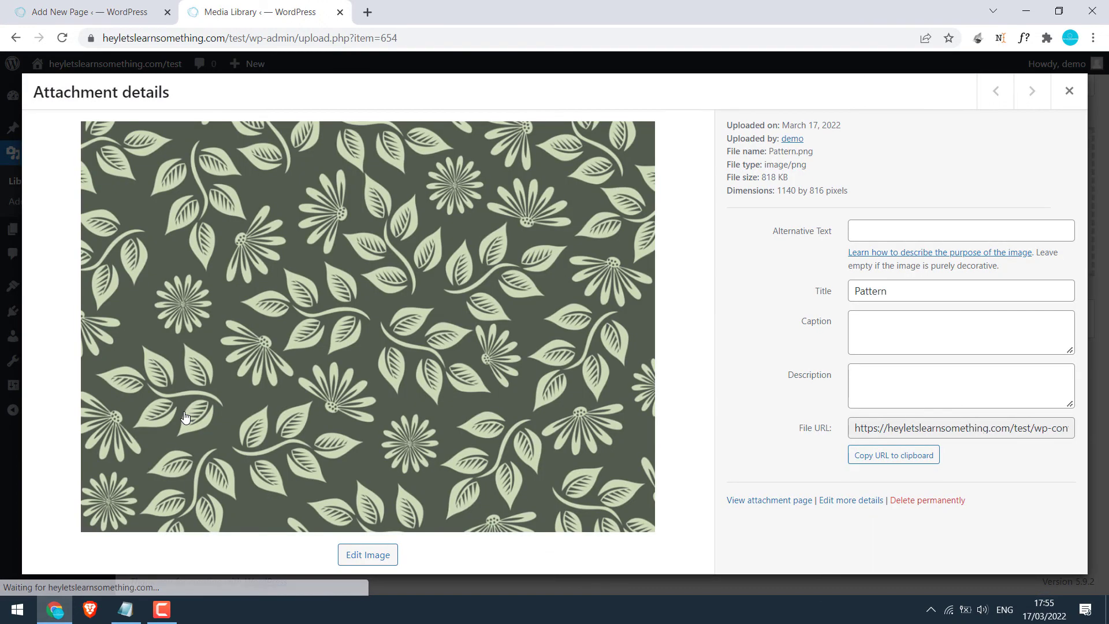
pyautogui.click(885, 457)
# Replace the 'Link of the image' placeholder in the CSS notes with the Pattern.png URL
pyautogui.click(129, 611)
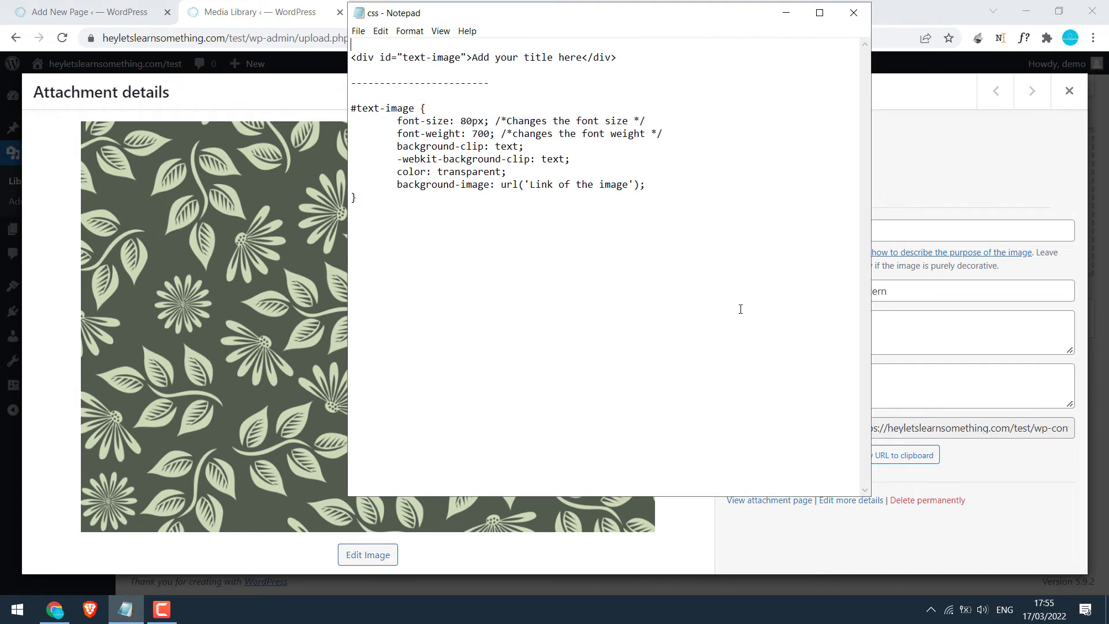
pyautogui.moveTo(529, 185); pyautogui.dragTo(627, 185)
pyautogui.rightClick(624, 190)
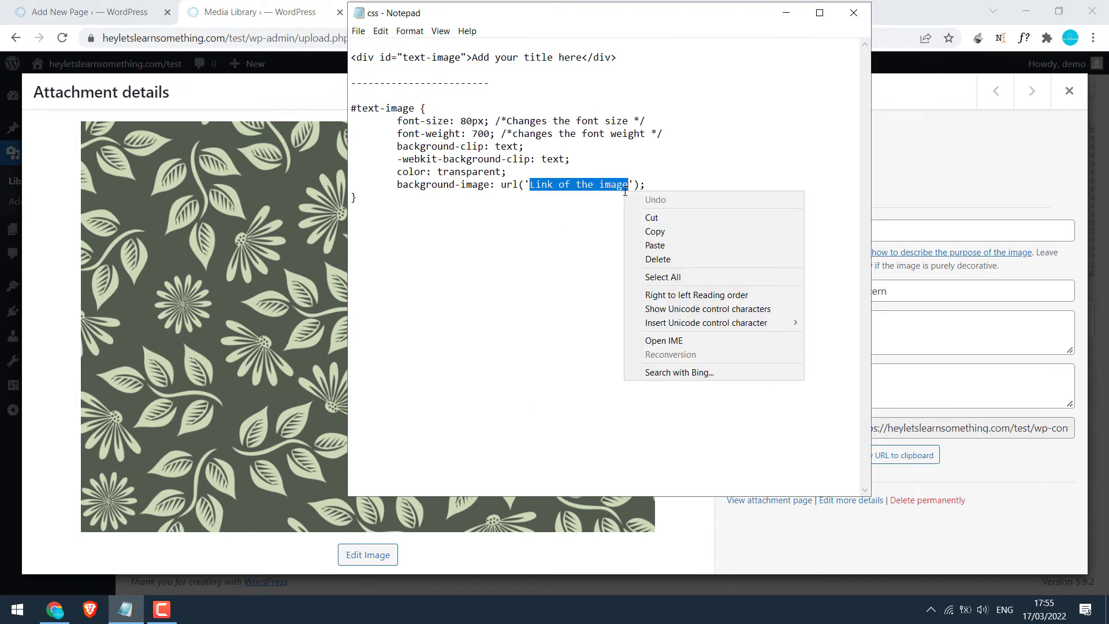
pyautogui.click(655, 246)
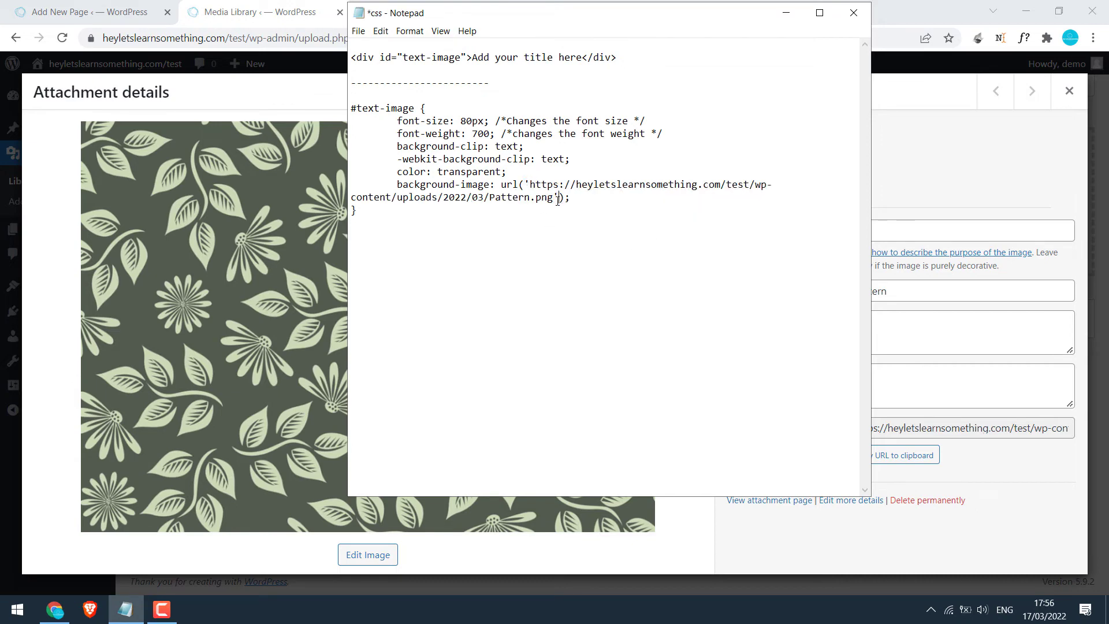
# Copy the whole #text-image CSS rule from Notepad
pyautogui.moveTo(560, 199); pyautogui.dragTo(553, 198)
pyautogui.moveTo(631, 244); pyautogui.dragTo(351, 111)
pyautogui.rightClick(390, 127)
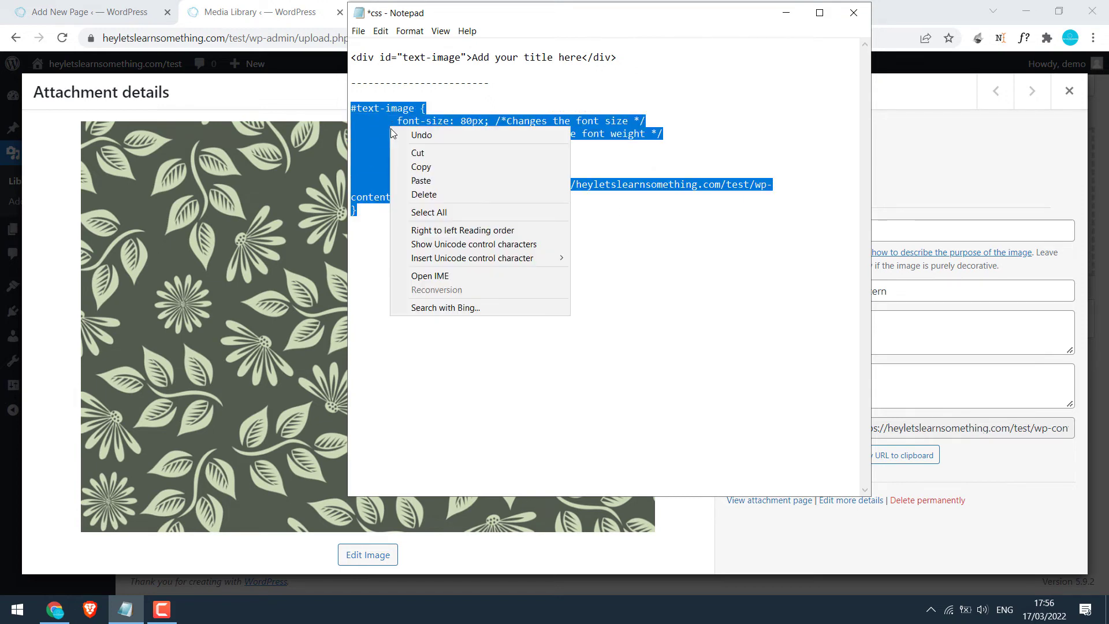
pyautogui.click(408, 168)
# Close the Media Library tab, view the published demo page, and open it in the Customizer
pyautogui.click(1069, 91)
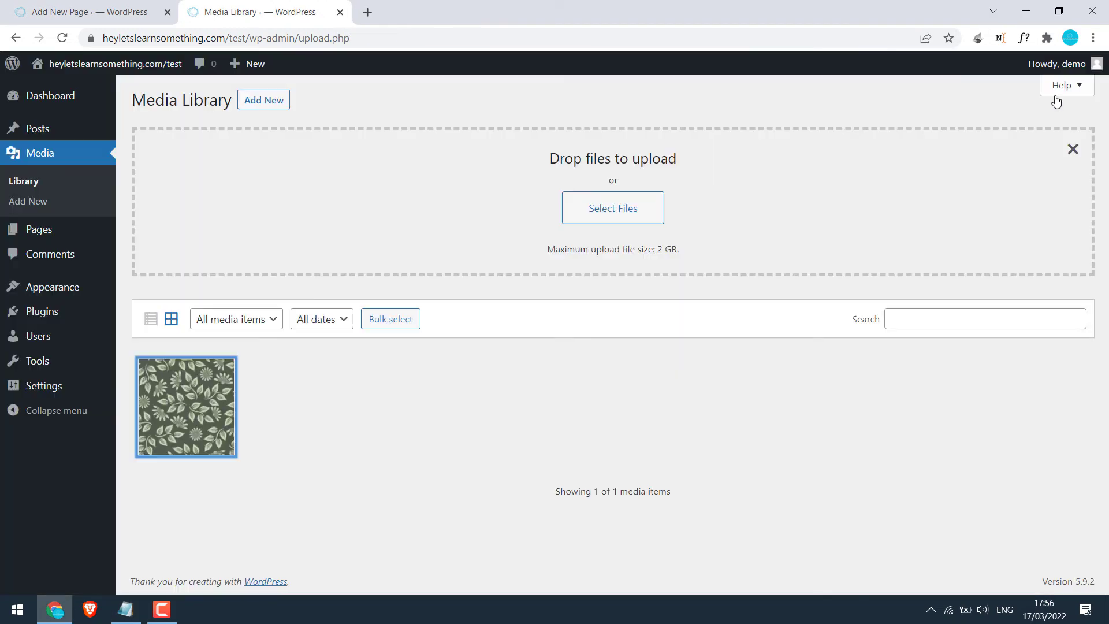
pyautogui.click(338, 12)
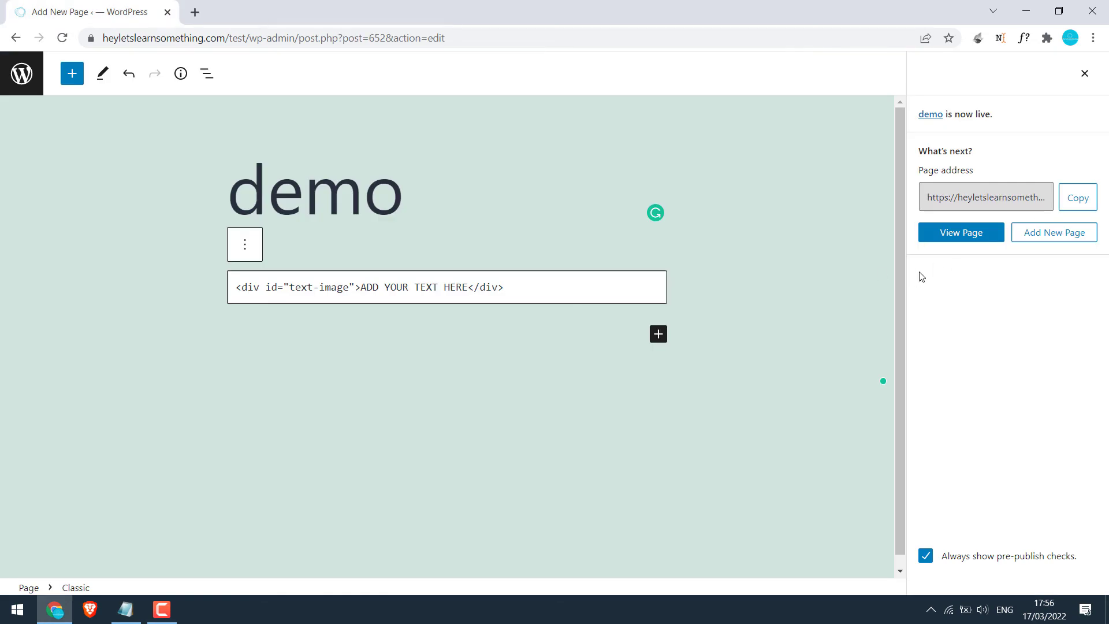
pyautogui.click(945, 240)
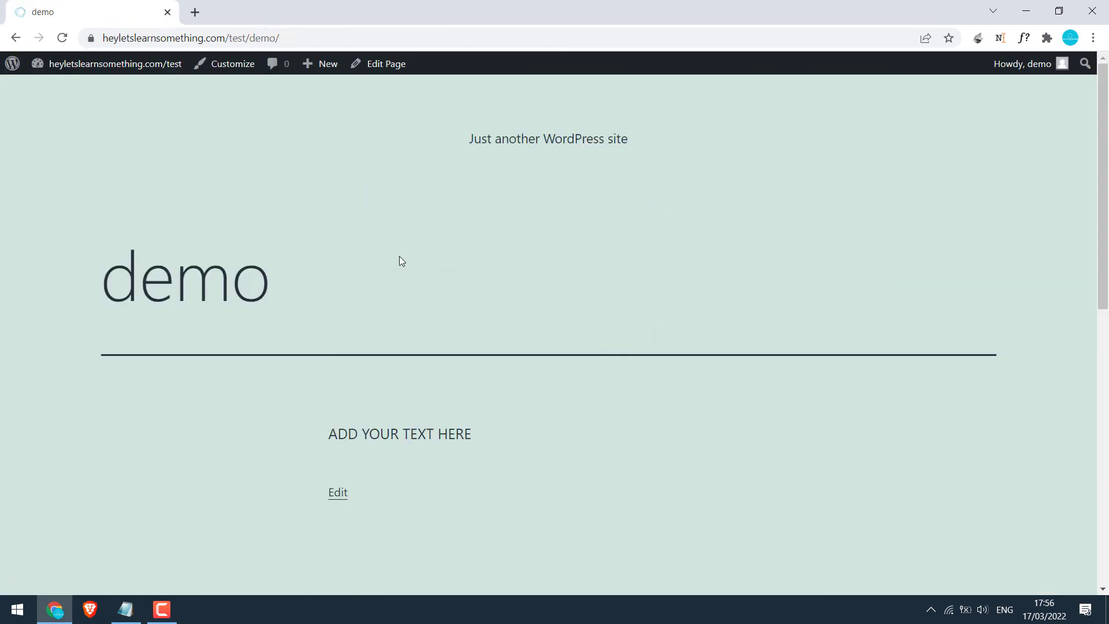
pyautogui.click(242, 69)
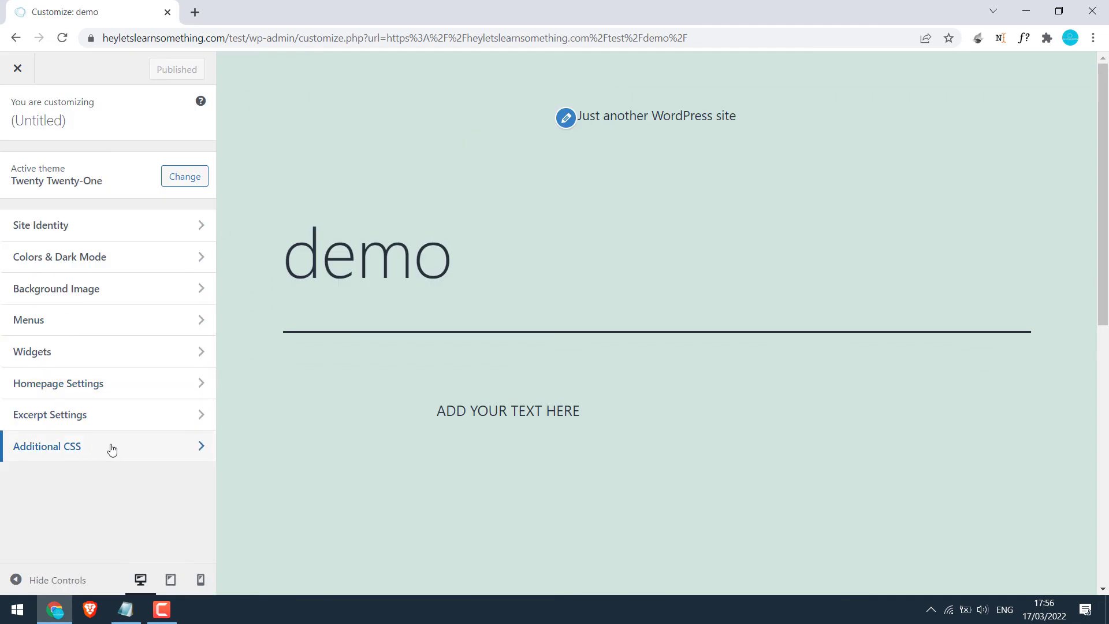
# Paste the #text-image rule into Additional CSS and set font-size to 70px and font-weight to 800
pyautogui.click(104, 451)
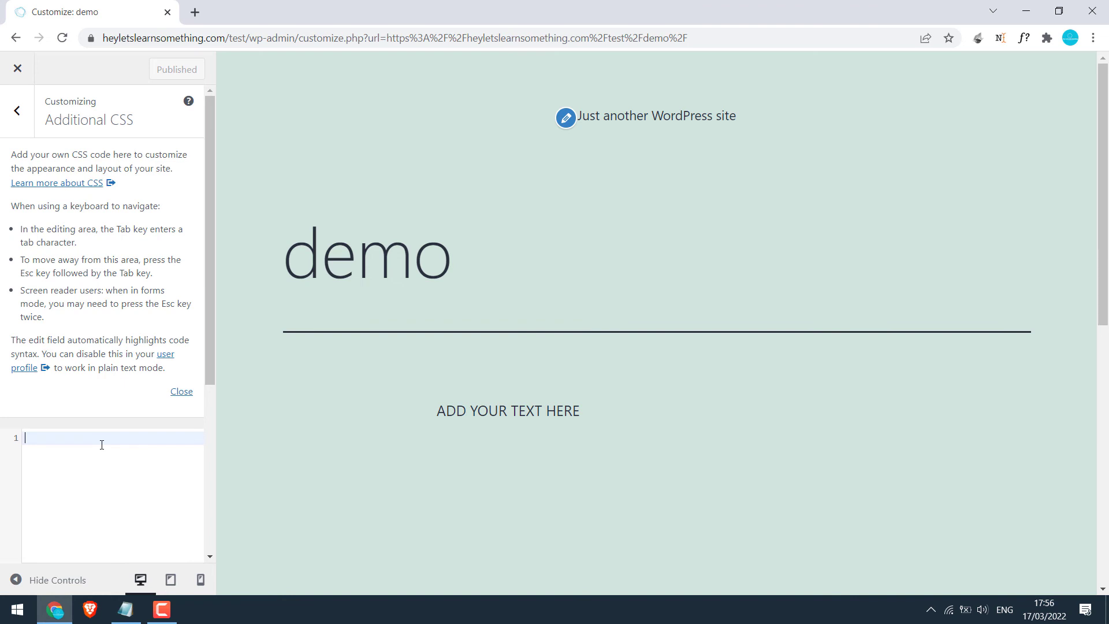
pyautogui.hotkey('ctrl', 'v')
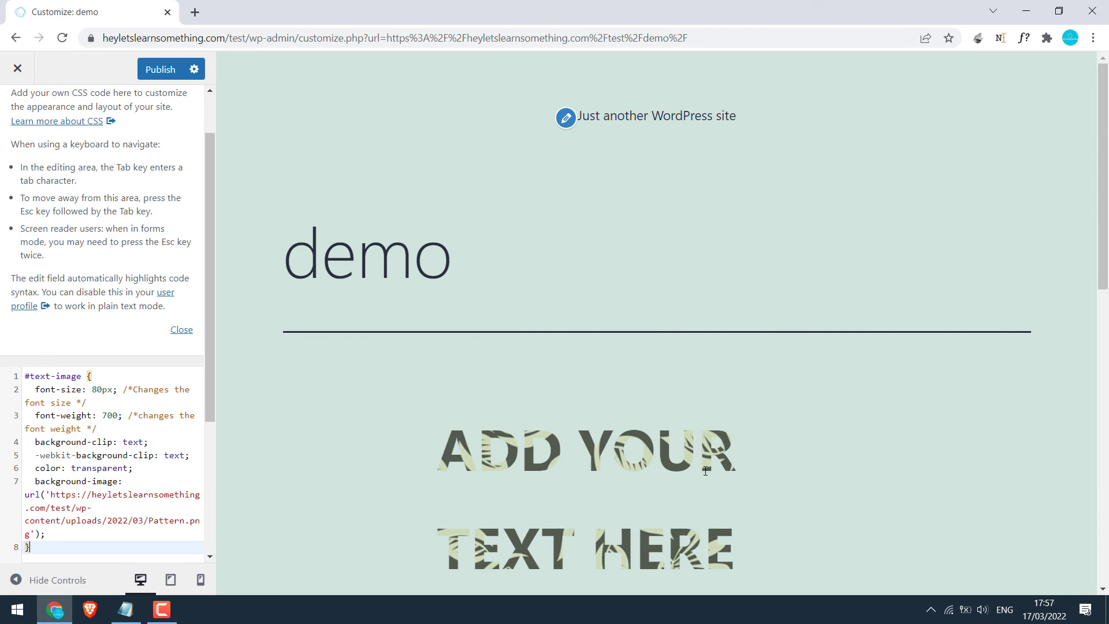
pyautogui.scroll(-2, 706, 471)
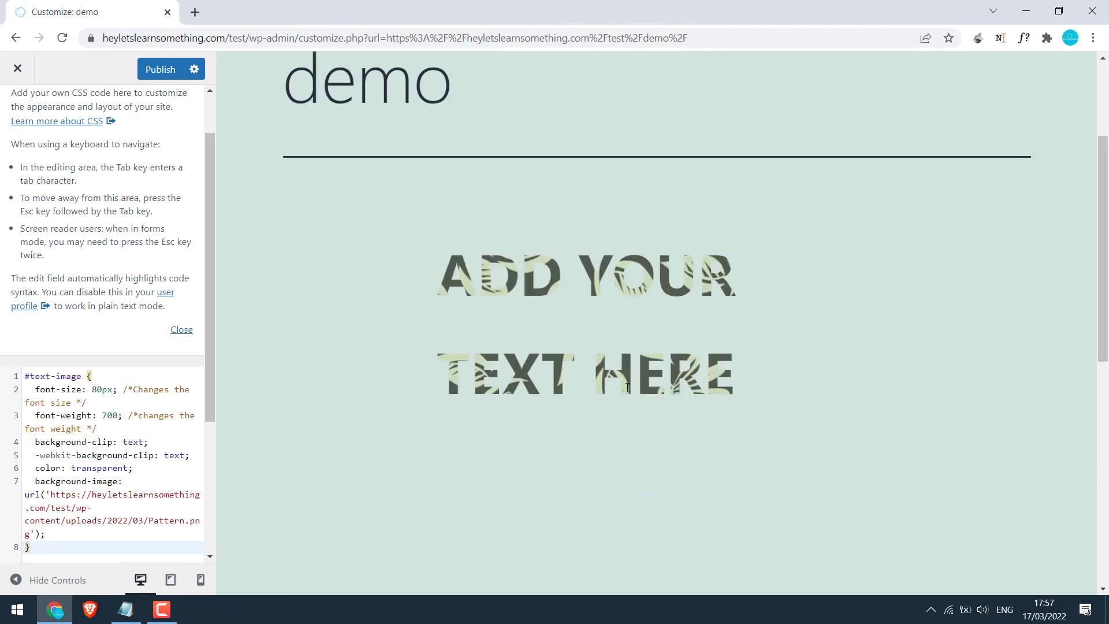
pyautogui.click(97, 390)
pyautogui.press('BackSpace')
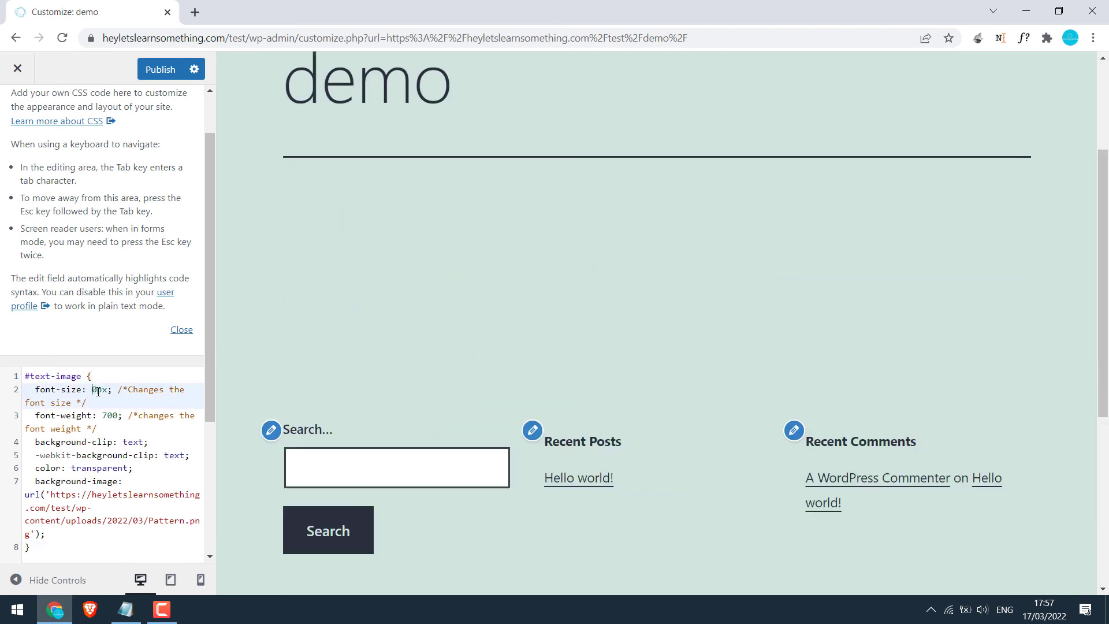
pyautogui.write('10')
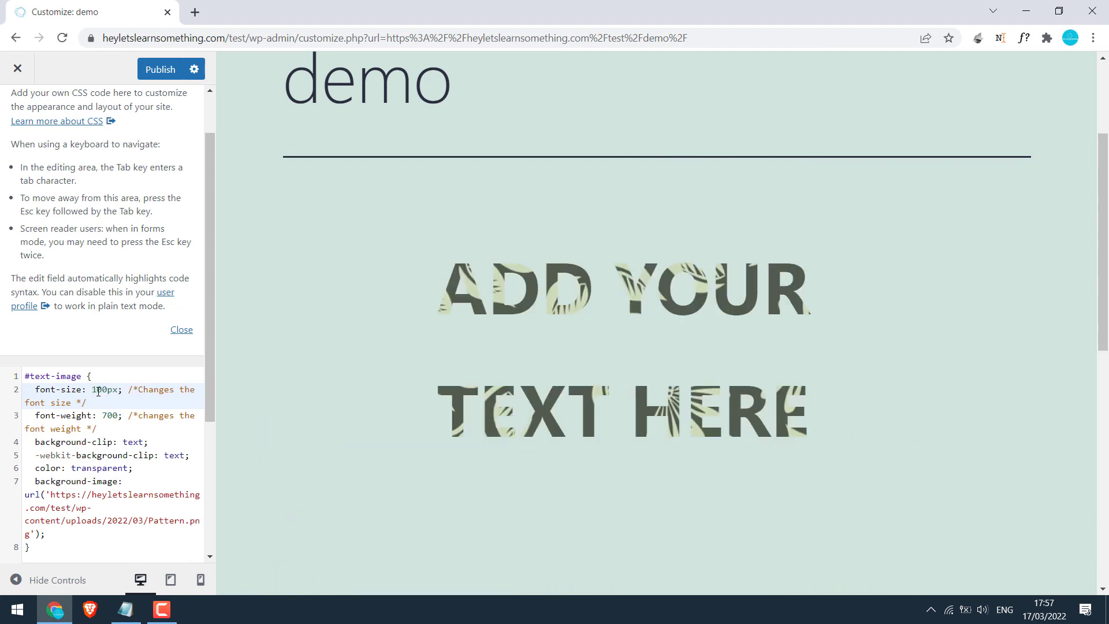
pyautogui.press('BackSpace')
pyautogui.press('BackSpace')
pyautogui.write('7')
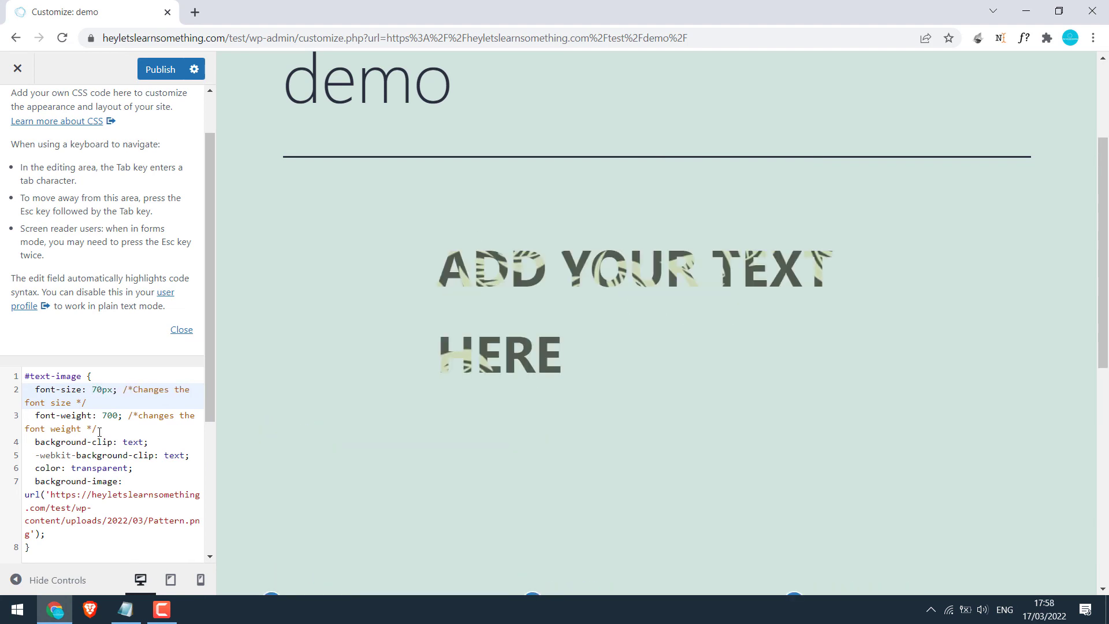
pyautogui.click(108, 416)
pyautogui.press('BackSpace')
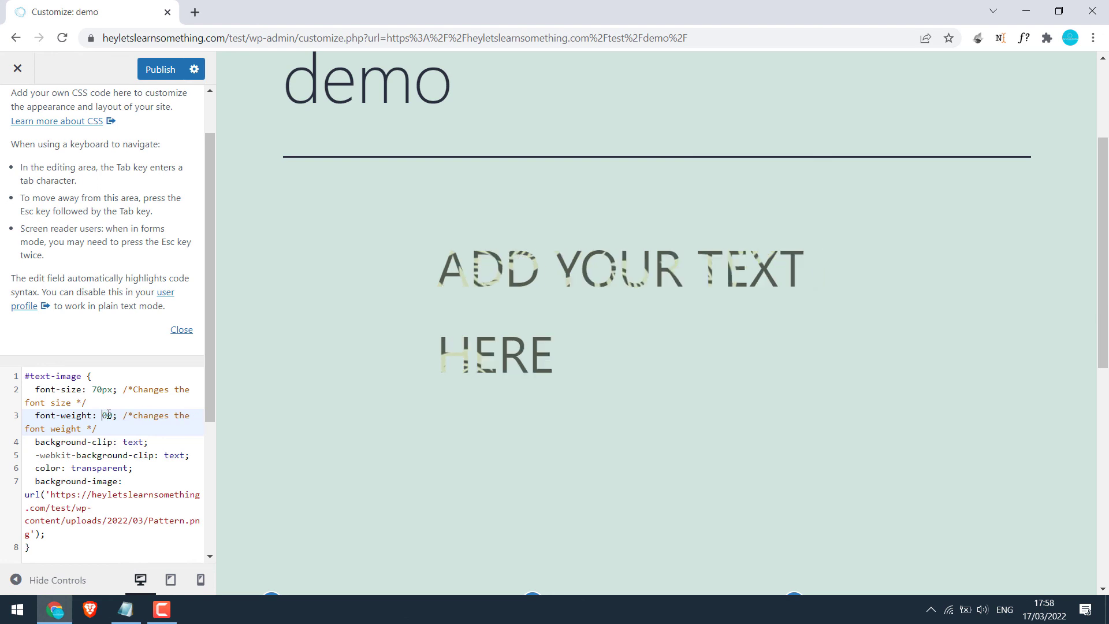
pyautogui.write('8')
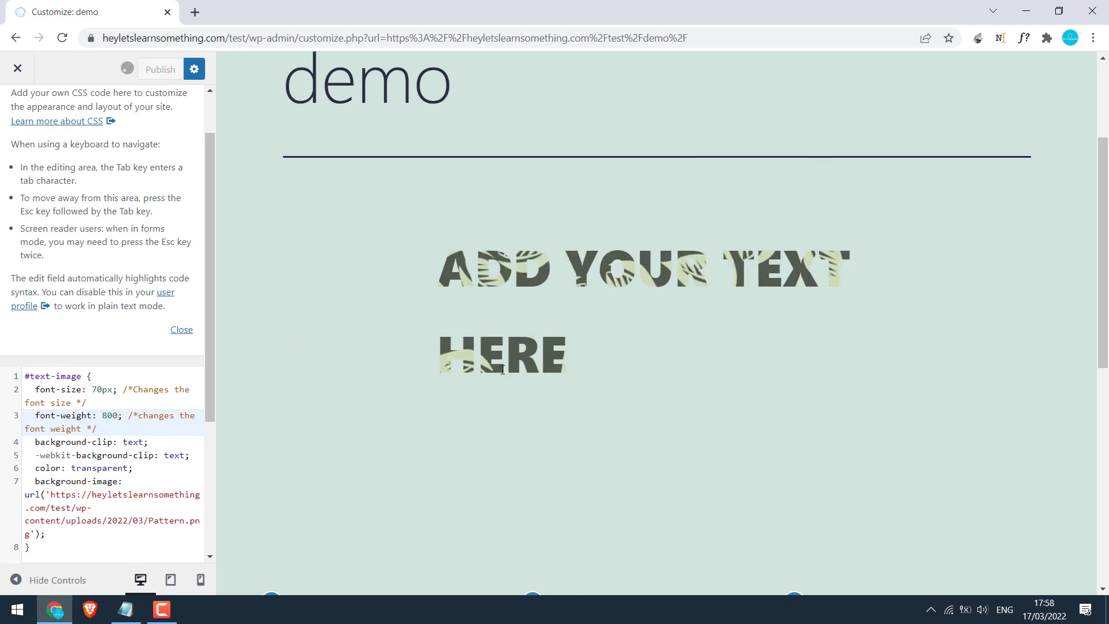
# Close the Customizer and view the demo page's floral pattern-filled headline
pyautogui.click(18, 68)
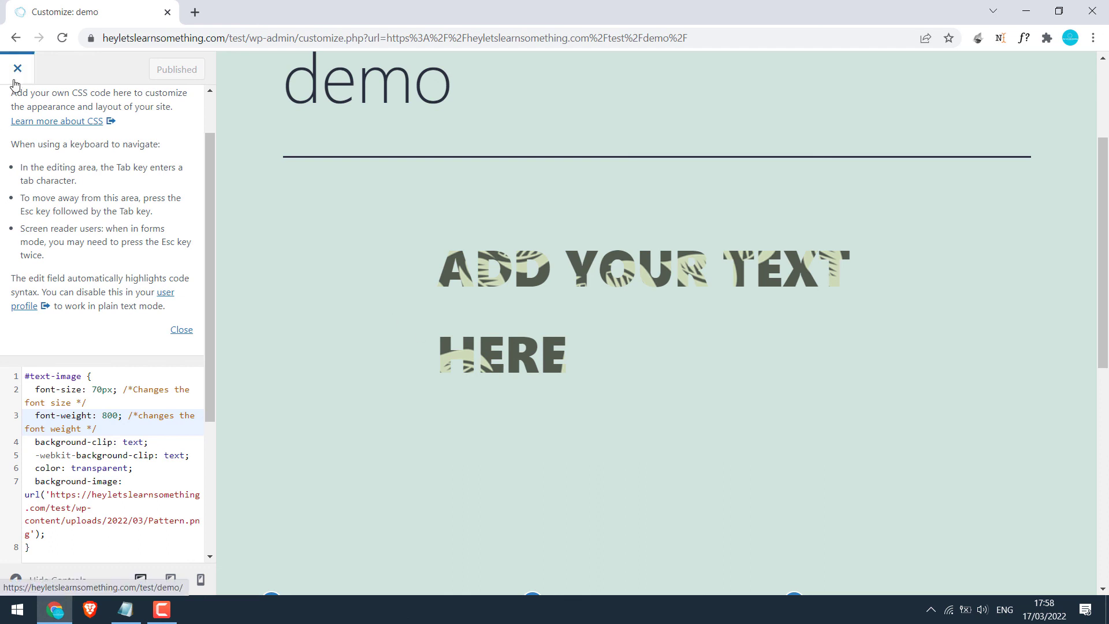
pyautogui.moveTo(1106, 209); pyautogui.dragTo(1106, 305)
pyautogui.moveTo(515, 341); pyautogui.dragTo(278, 208)
pyautogui.click(691, 306)
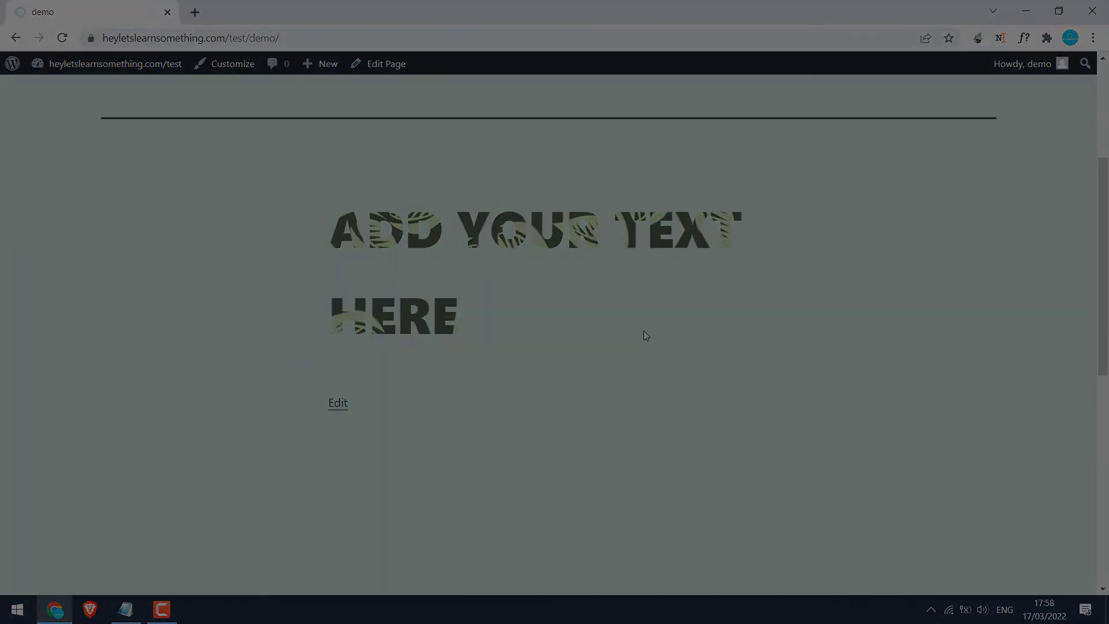